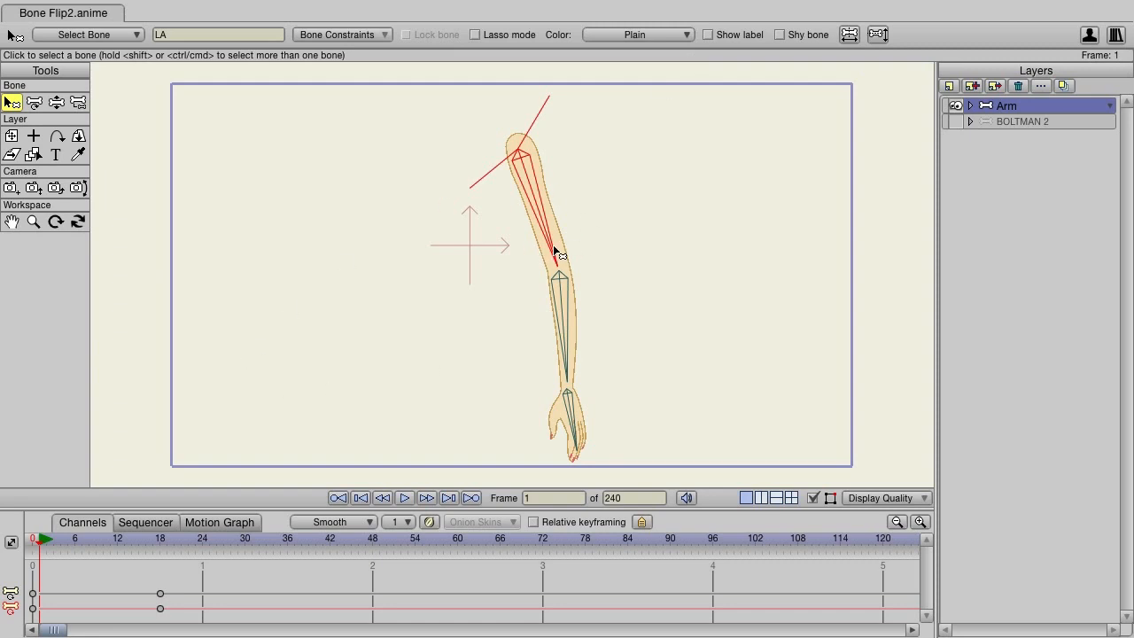
# Step: Play the arm animation and scrub to frame 9 to examine the hand's orientation mid-movement
pyautogui.click(403, 498)
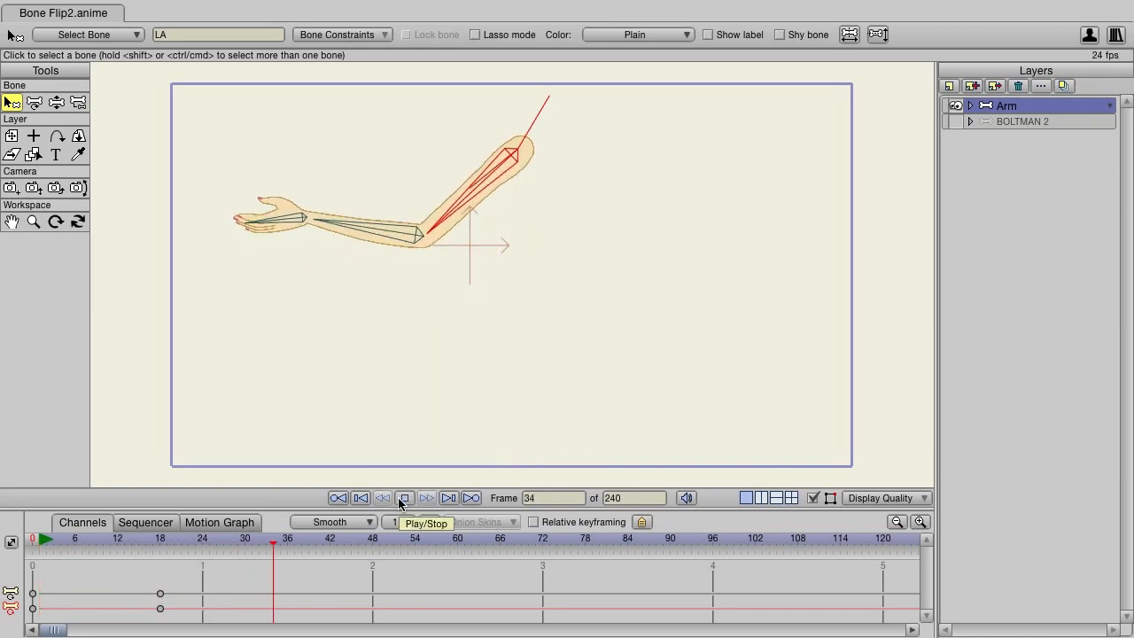
pyautogui.click(403, 498)
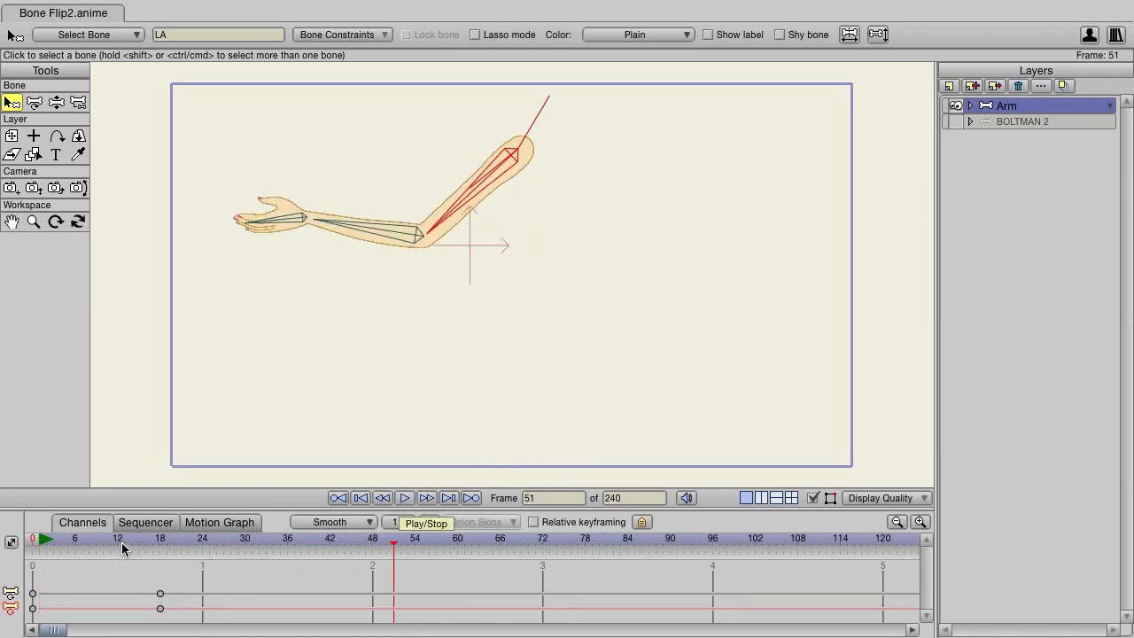
pyautogui.moveTo(106, 547); pyautogui.dragTo(88, 546)
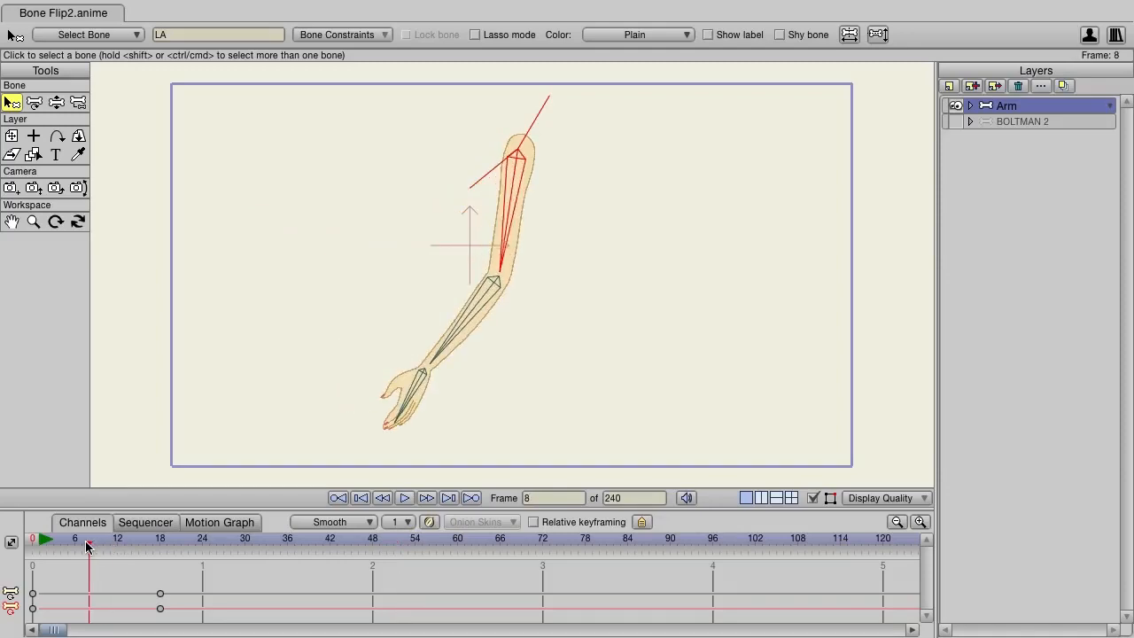
pyautogui.moveTo(88, 546); pyautogui.dragTo(97, 546)
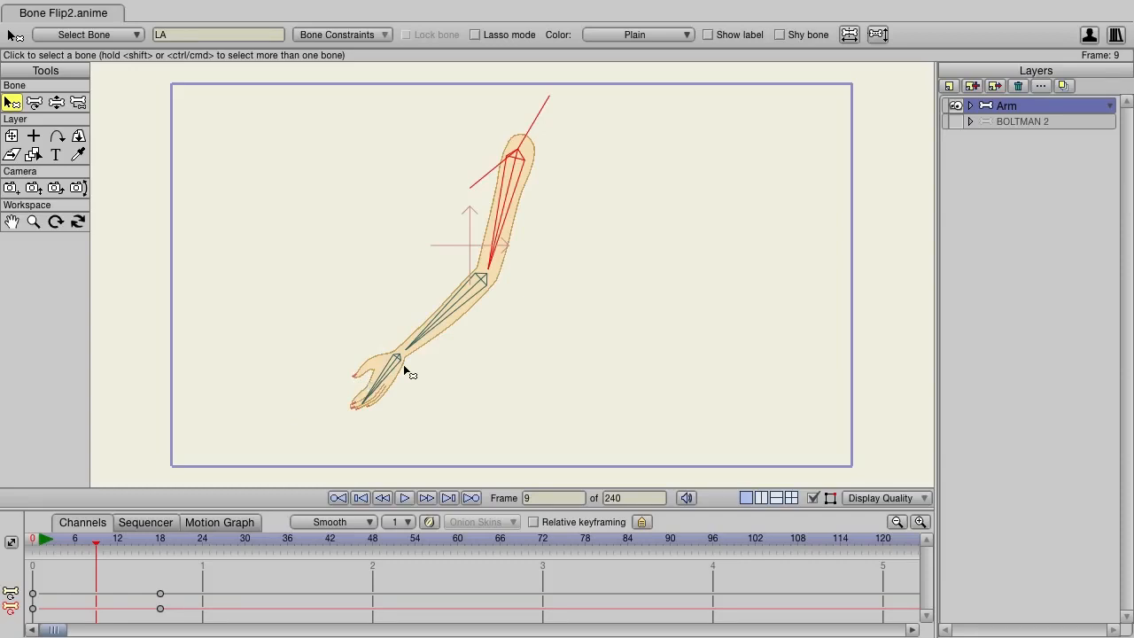
# Step: Try to flip the L.HAND layer inside the Arm group horizontally at frame 9 with the Transform Layer tool
pyautogui.click(970, 106)
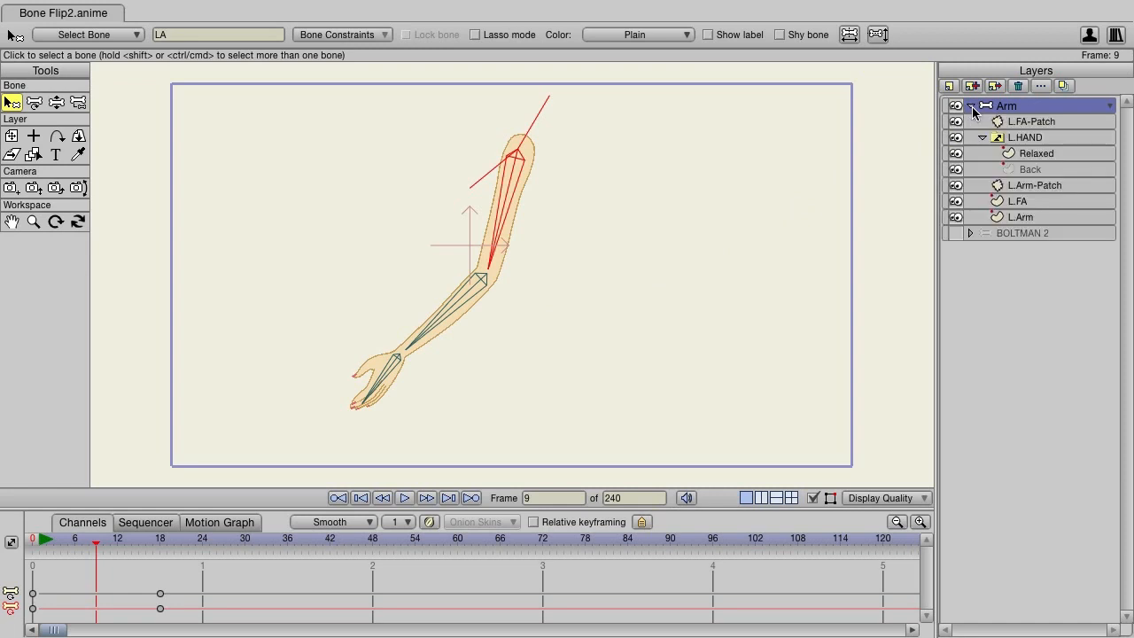
pyautogui.click(996, 138)
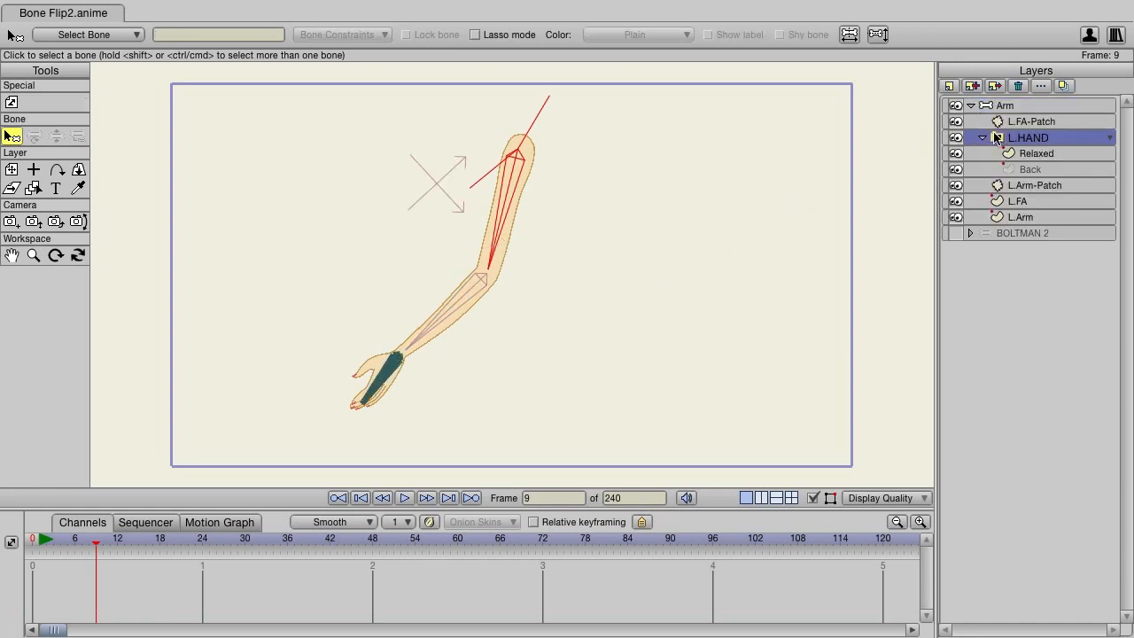
pyautogui.click(11, 170)
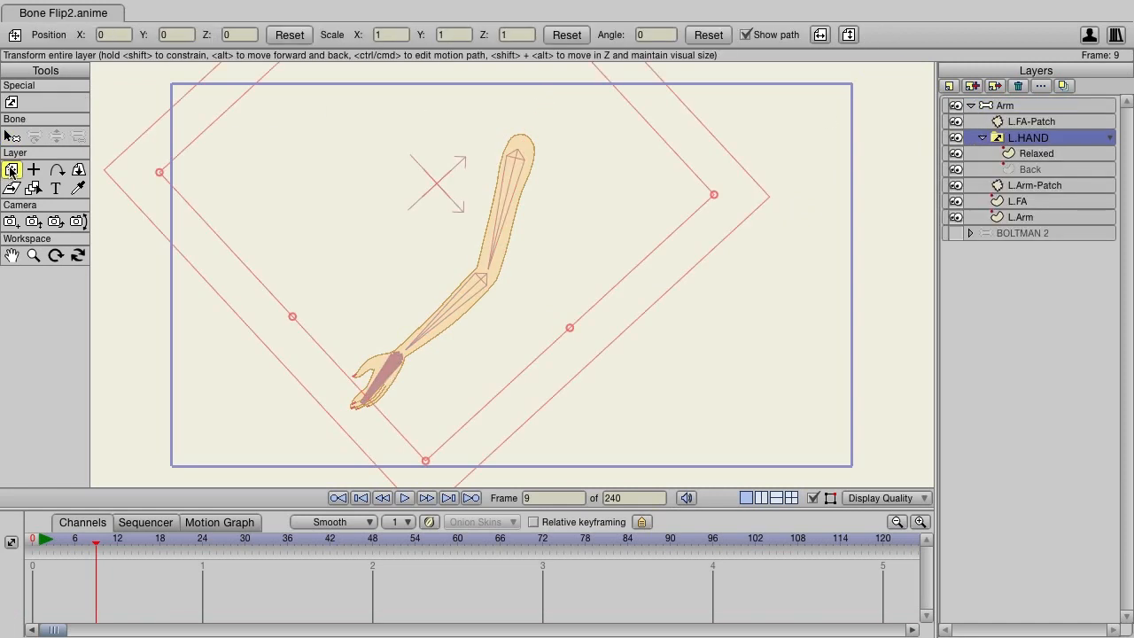
pyautogui.click(819, 34)
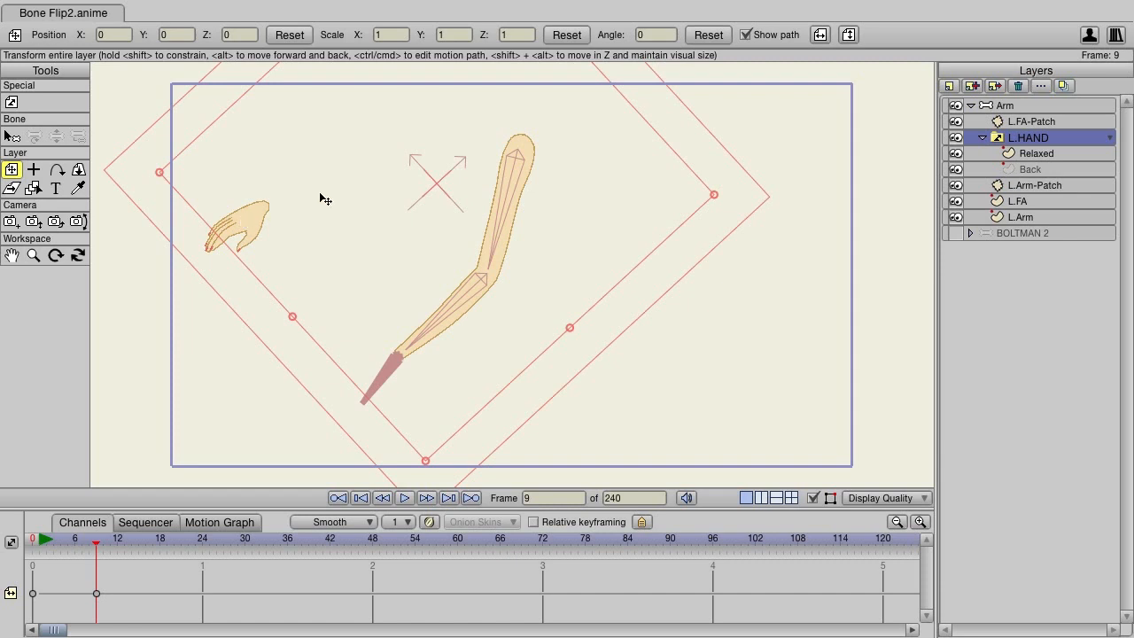
# Step: Rotate the hand bone of the Arm layer slightly at frame 9 with the Manipulate Bones tool
pyautogui.click(1023, 107)
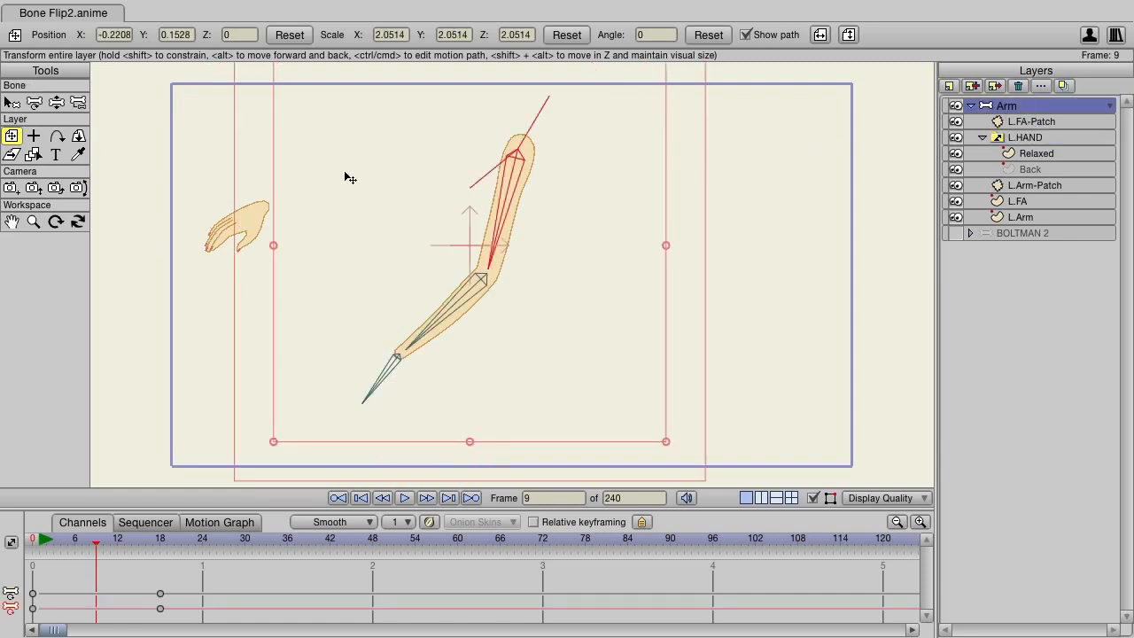
pyautogui.click(56, 102)
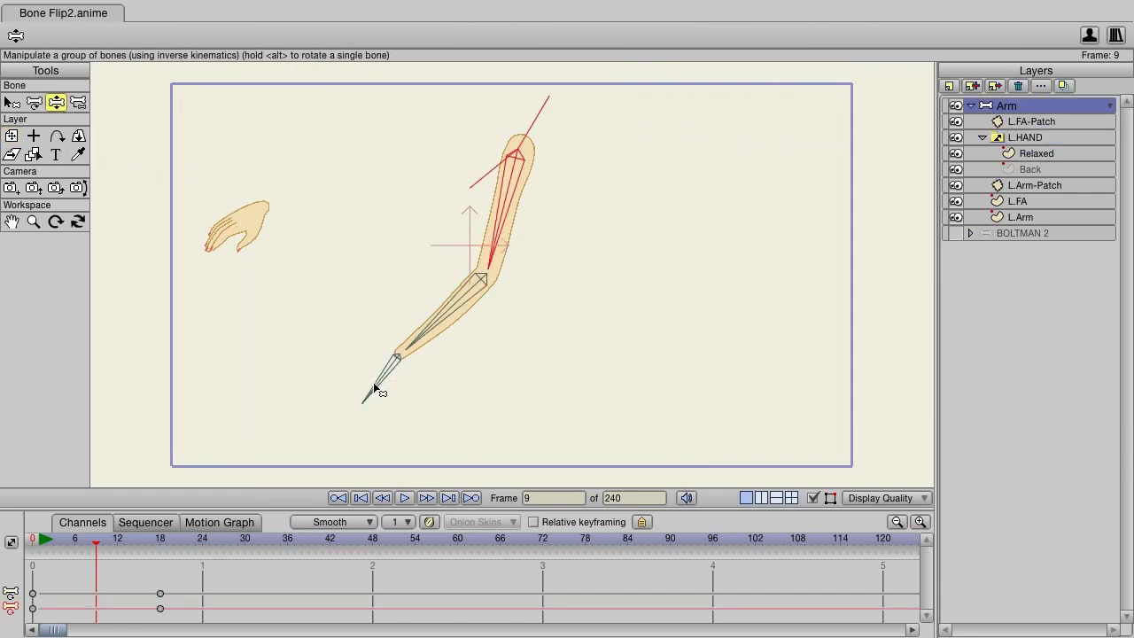
pyautogui.moveTo(380, 387)
pyautogui.mouseDown()
pyautogui.moveTo(371, 378)
pyautogui.moveTo(372, 395)
pyautogui.mouseUp()
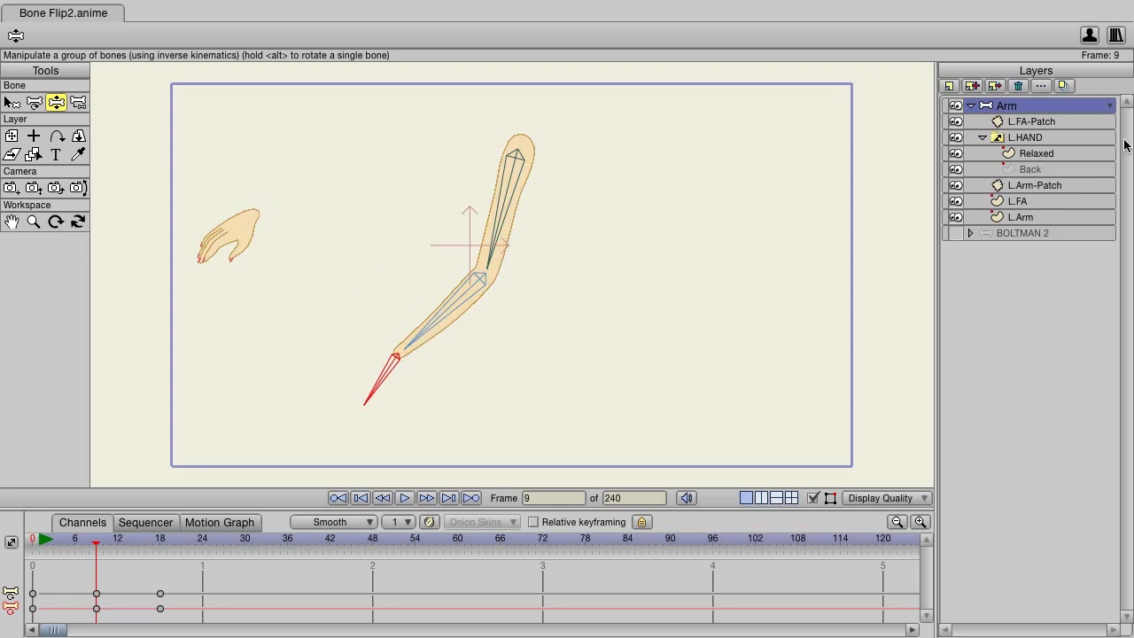
# Step: Move the flipped L.HAND layer back onto the wrist, at about X 0.5091, Y -0.0025
pyautogui.click(1053, 138)
pyautogui.click(11, 169)
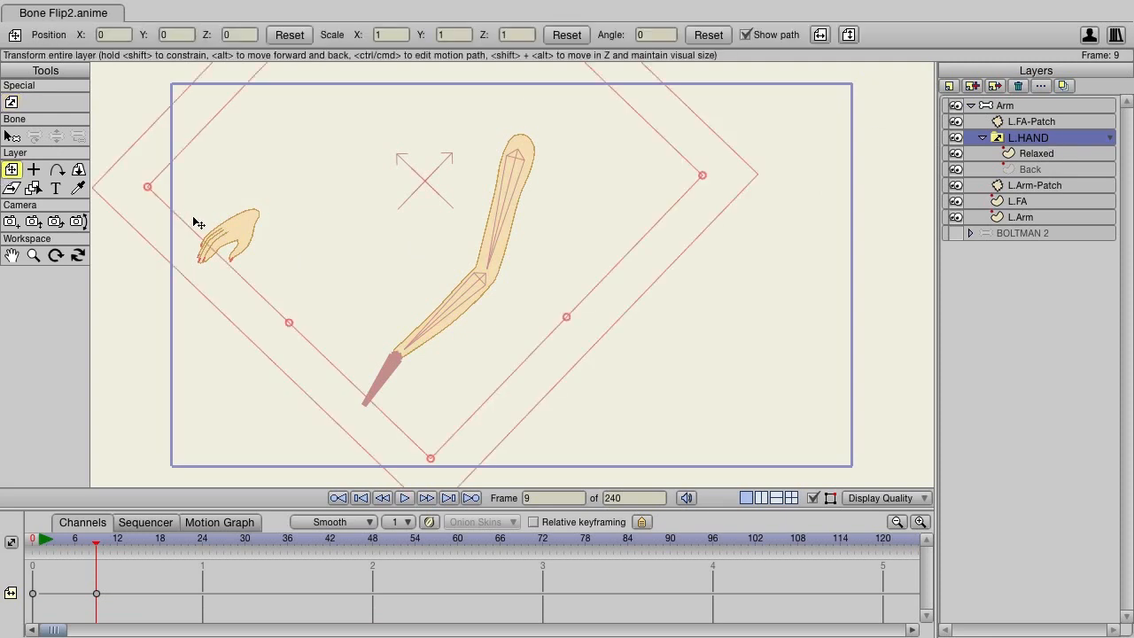
pyautogui.moveTo(195, 223); pyautogui.dragTo(392, 375)
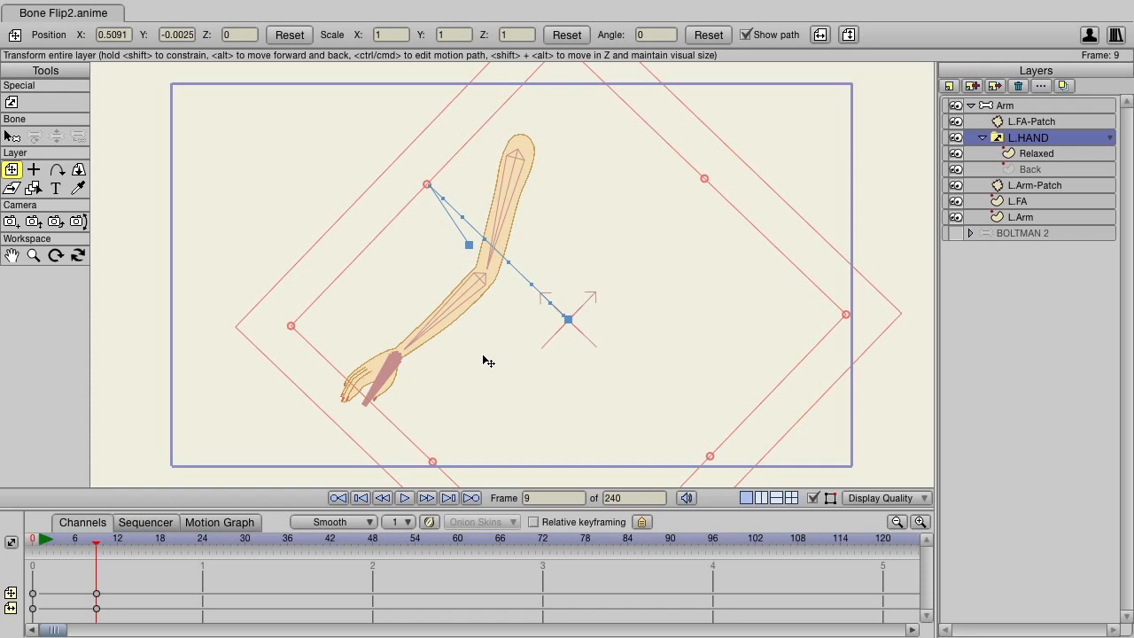
# Step: Undo the hand layer's move, the bone rotation and the horizontal layer flip
pyautogui.hotkey('ctrl', 'z')
pyautogui.hotkey('ctrl', 'z')
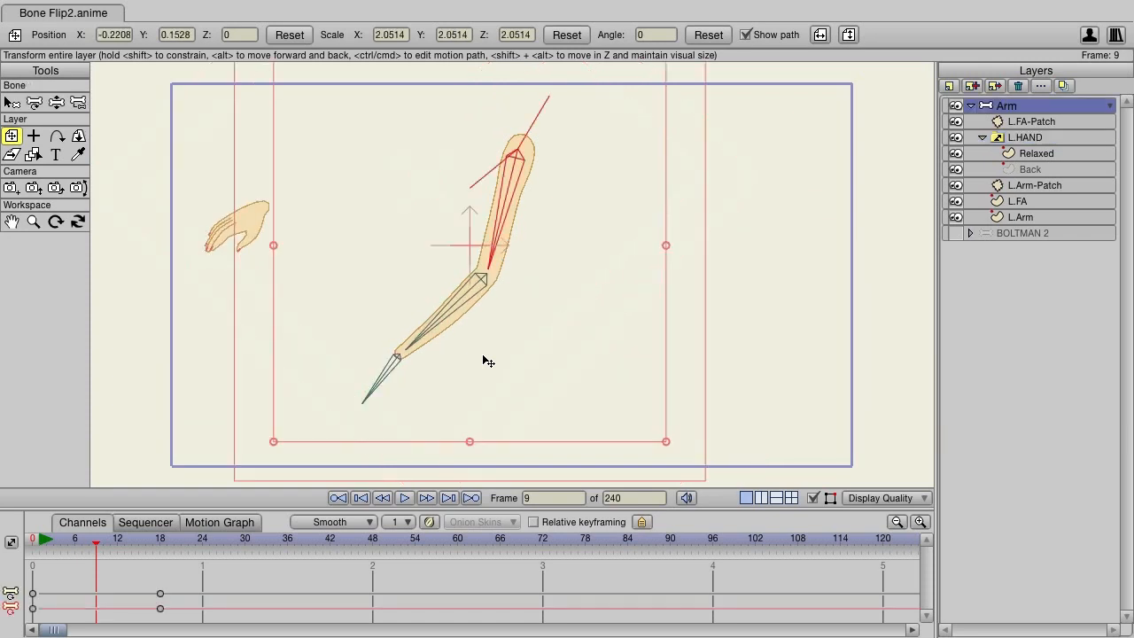
pyautogui.hotkey('ctrl', 'z')
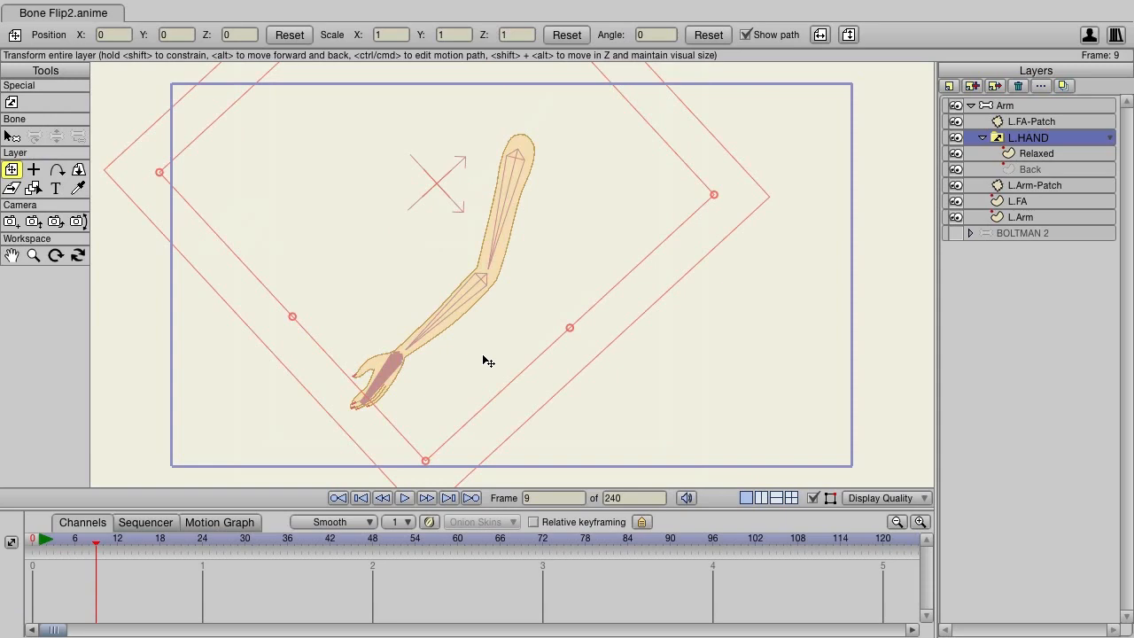
# Step: Check the hand around frame 11, return to frame 9 and select the Arm layer's hand bone
pyautogui.click(91, 546)
pyautogui.moveTo(93, 547)
pyautogui.mouseDown()
pyautogui.moveTo(144, 546)
pyautogui.moveTo(71, 546)
pyautogui.moveTo(110, 545)
pyautogui.mouseUp()
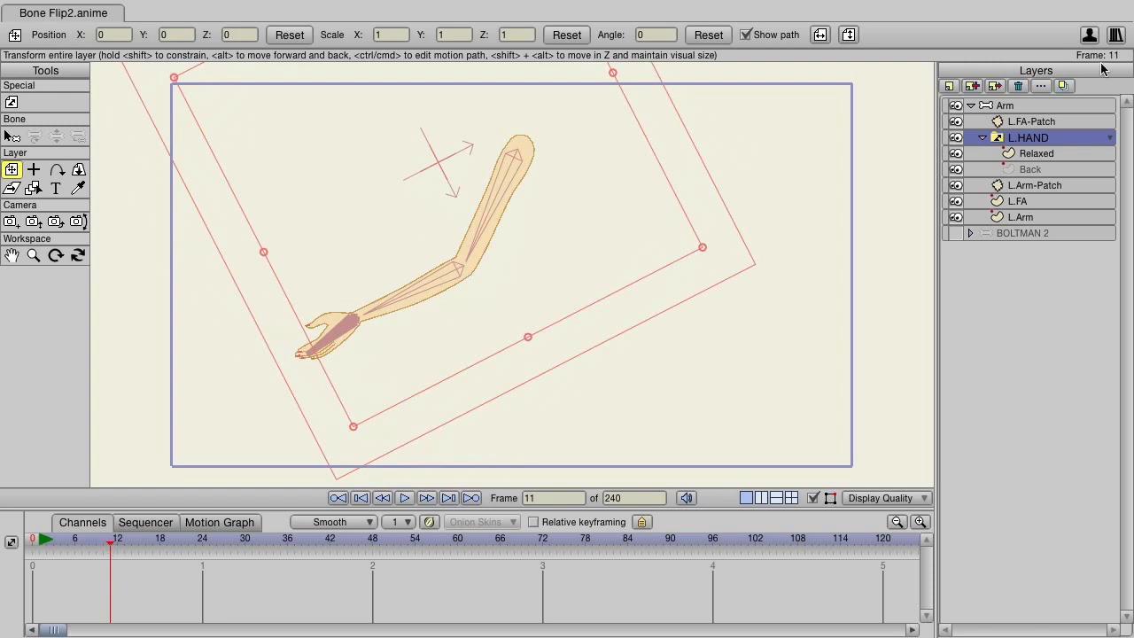
pyautogui.click(1014, 106)
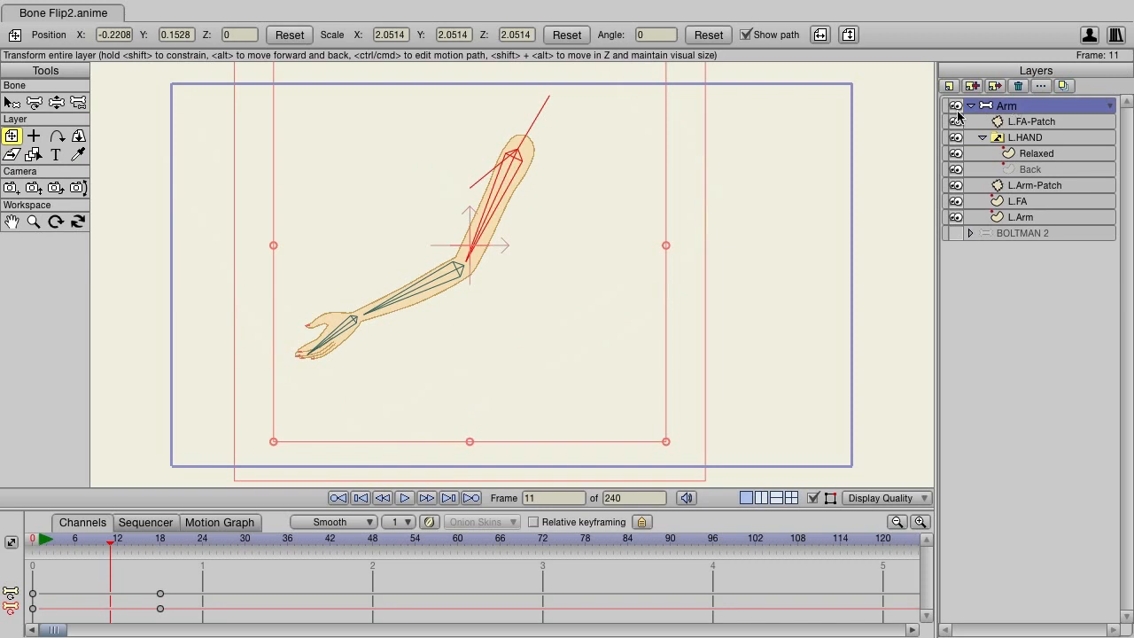
pyautogui.moveTo(110, 545); pyautogui.dragTo(96, 545)
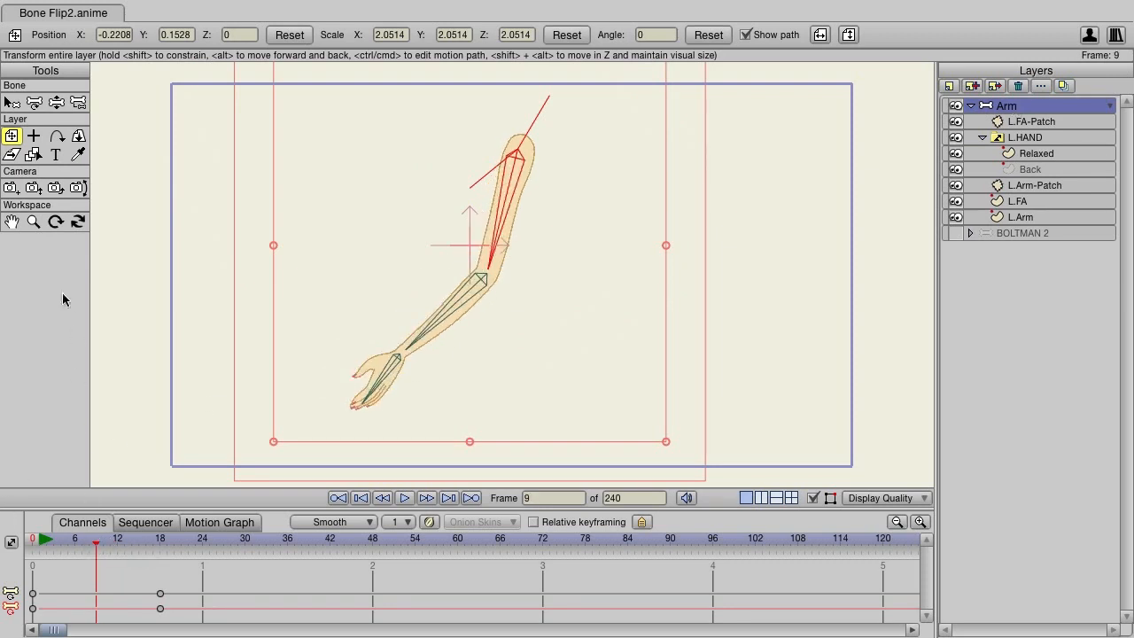
pyautogui.click(9, 103)
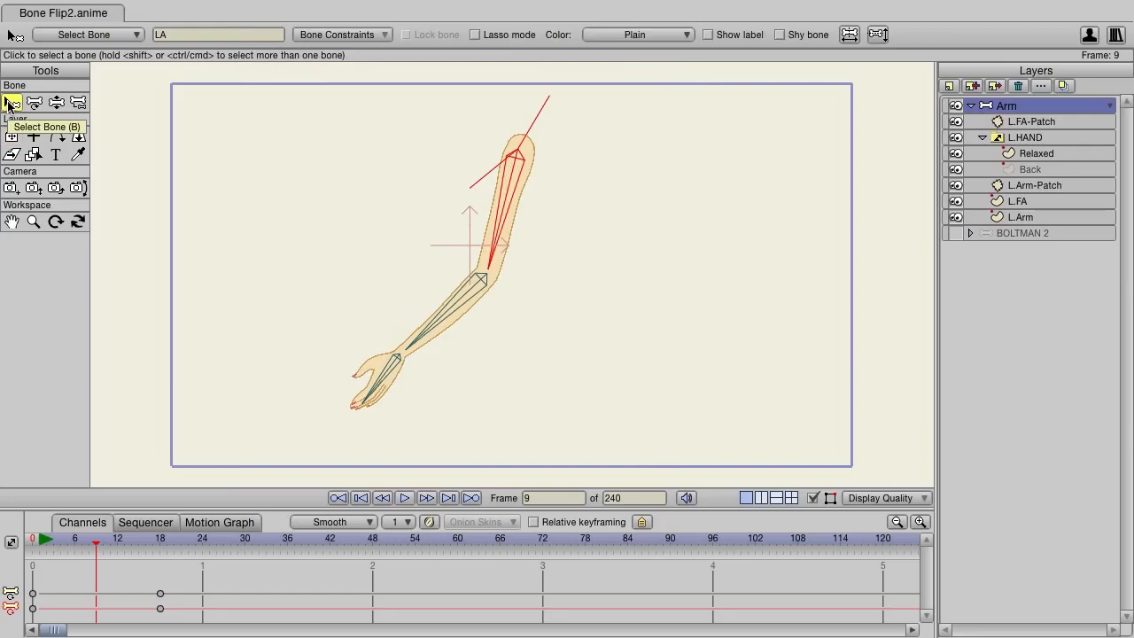
pyautogui.click(392, 366)
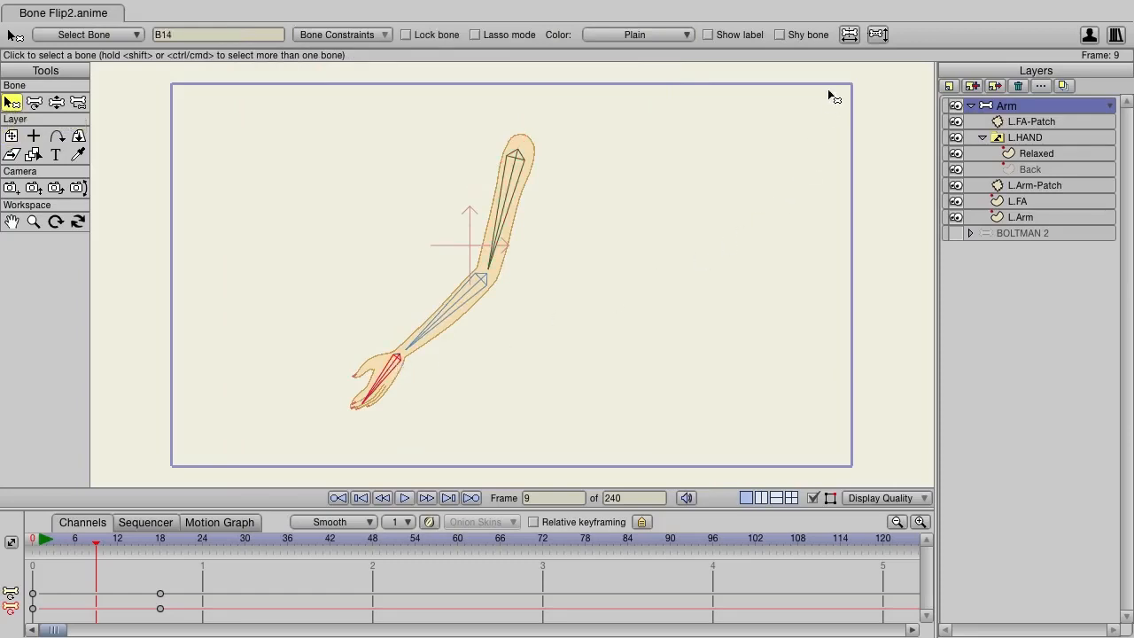
# Step: Try flipping the hand bone end to end, and flip it back
pyautogui.click(857, 35)
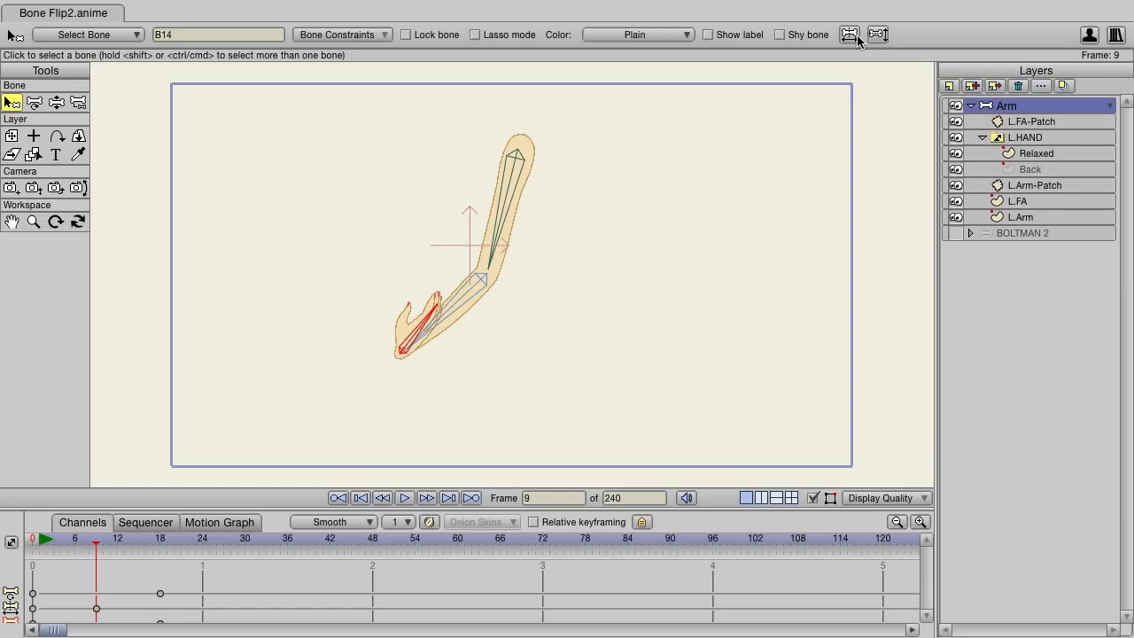
pyautogui.click(856, 35)
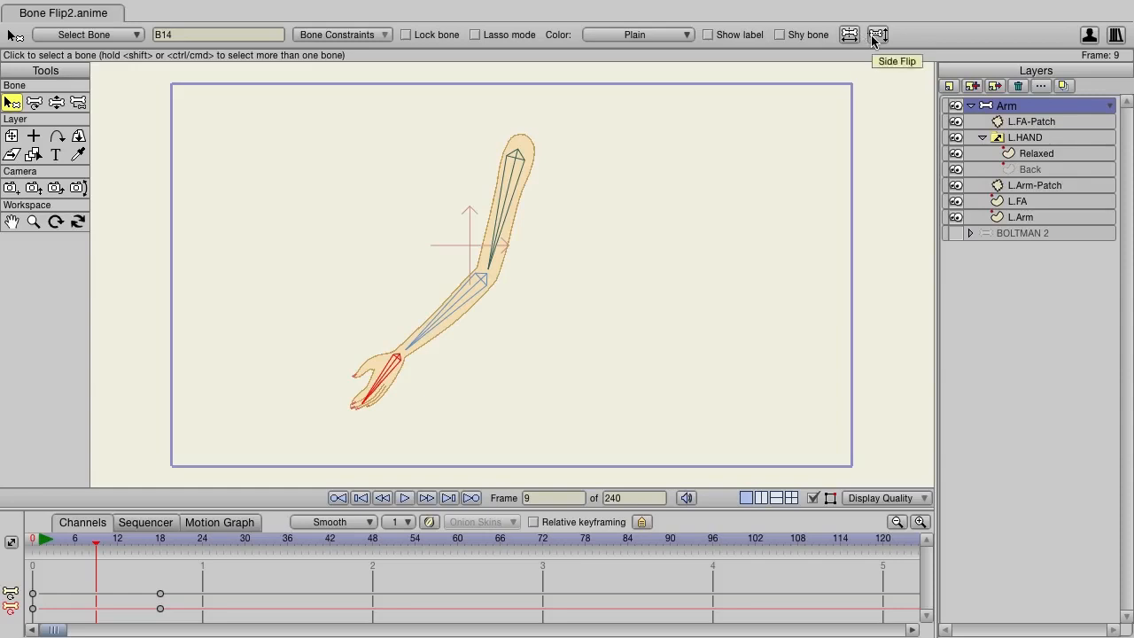
# Step: Apply Side Flip to the hand bone at frame 9, and compare its flip keyframe with frame 8
pyautogui.click(875, 41)
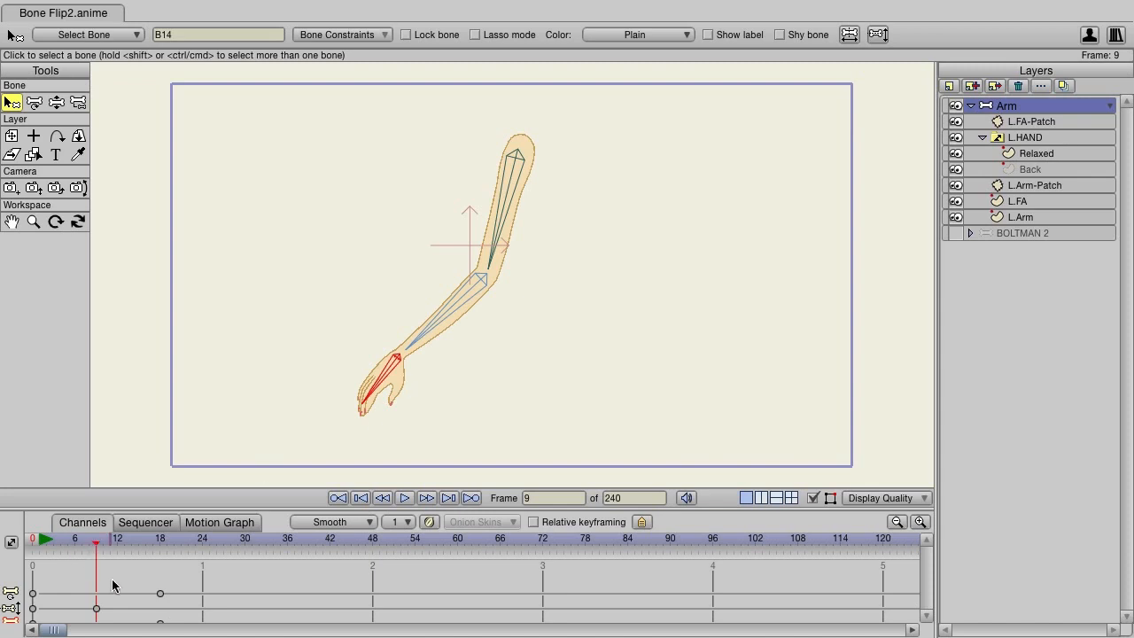
pyautogui.scroll(-2, 274, 607)
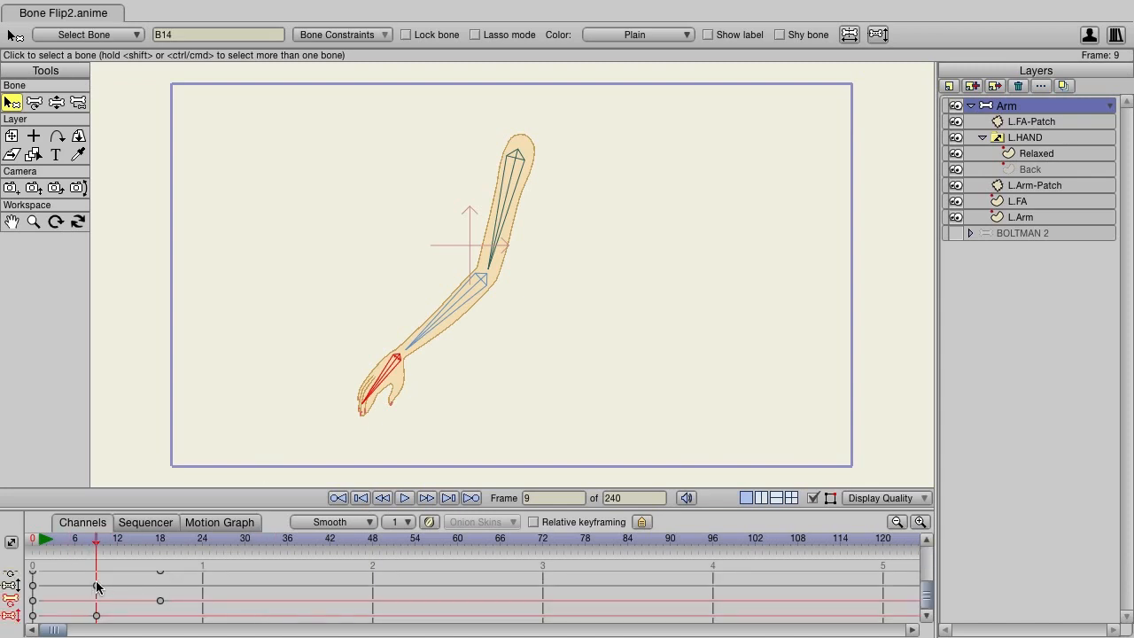
pyautogui.moveTo(97, 548)
pyautogui.mouseDown()
pyautogui.moveTo(64, 548)
pyautogui.moveTo(101, 548)
pyautogui.moveTo(92, 543)
pyautogui.mouseUp()
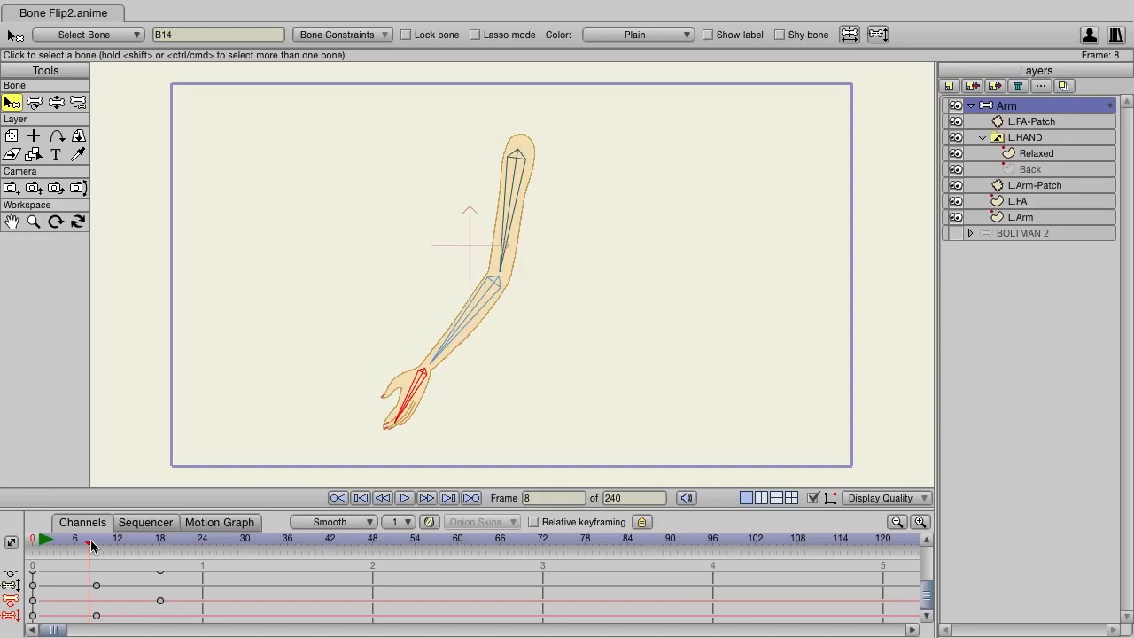
# Step: Collapse and hide the Arm layer, and show and select the BOLTMAN 2 layer
pyautogui.click(969, 105)
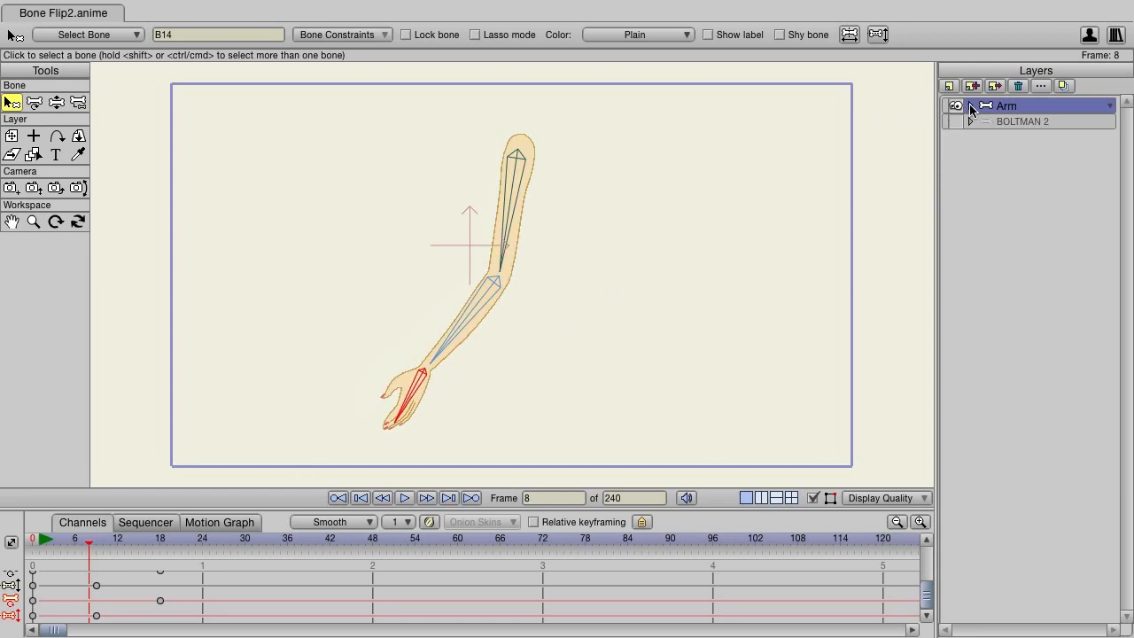
pyautogui.click(957, 106)
pyautogui.click(955, 122)
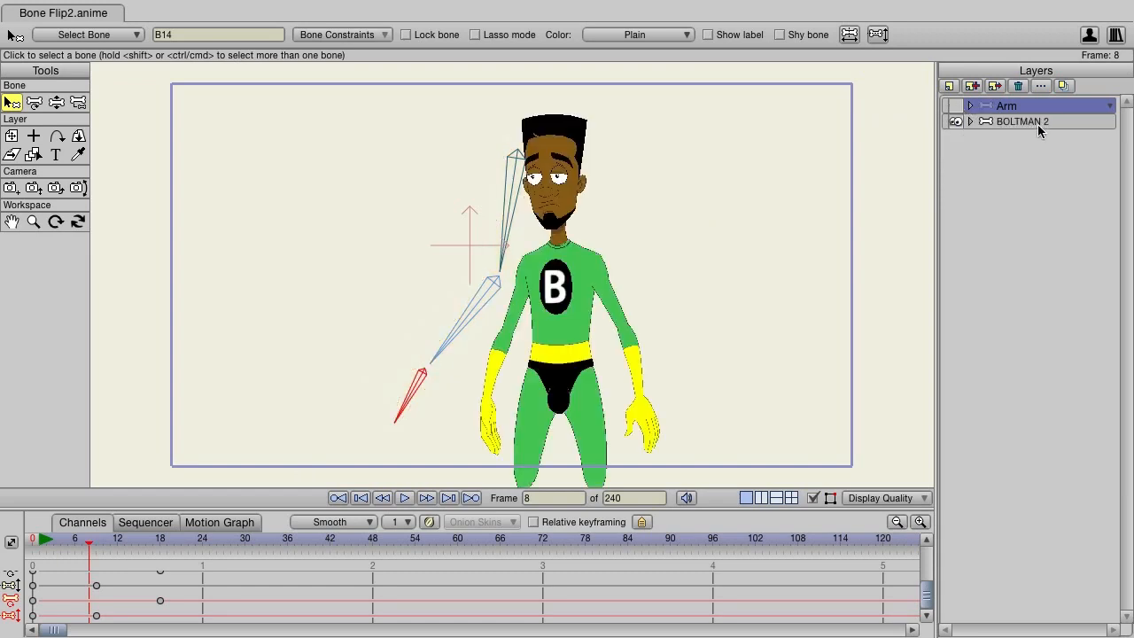
pyautogui.click(1036, 123)
# Step: Preview the BOLTMAN 2 animation from frame 1, and apply Side Flip to the head bone at frame 28
pyautogui.moveTo(86, 542); pyautogui.dragTo(26, 544)
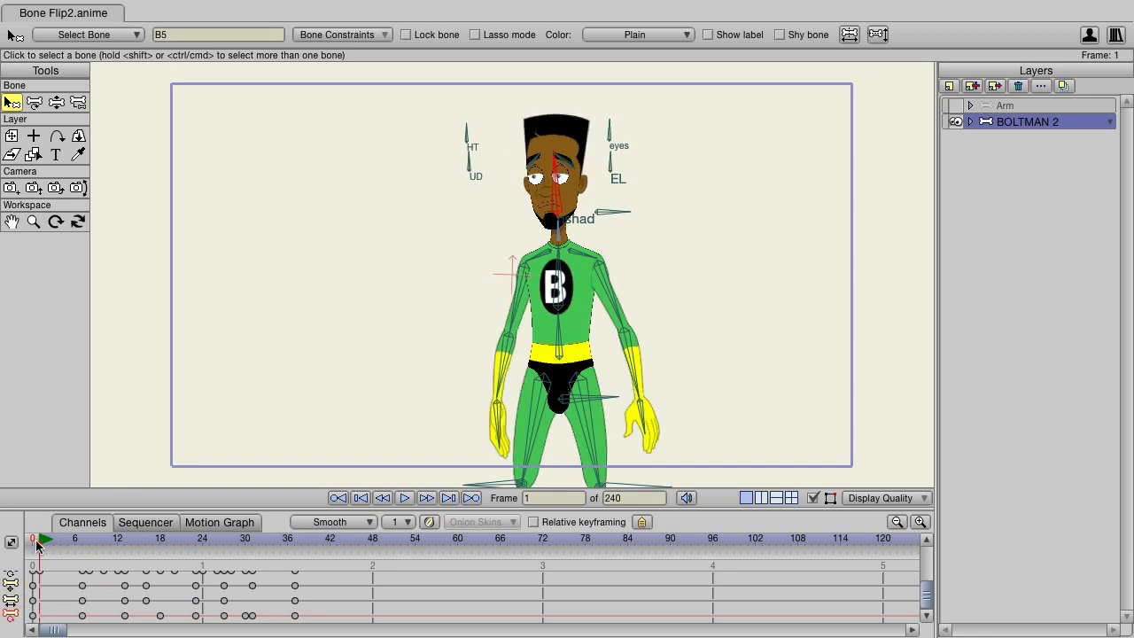
pyautogui.click(403, 497)
pyautogui.moveTo(137, 543); pyautogui.dragTo(228, 542)
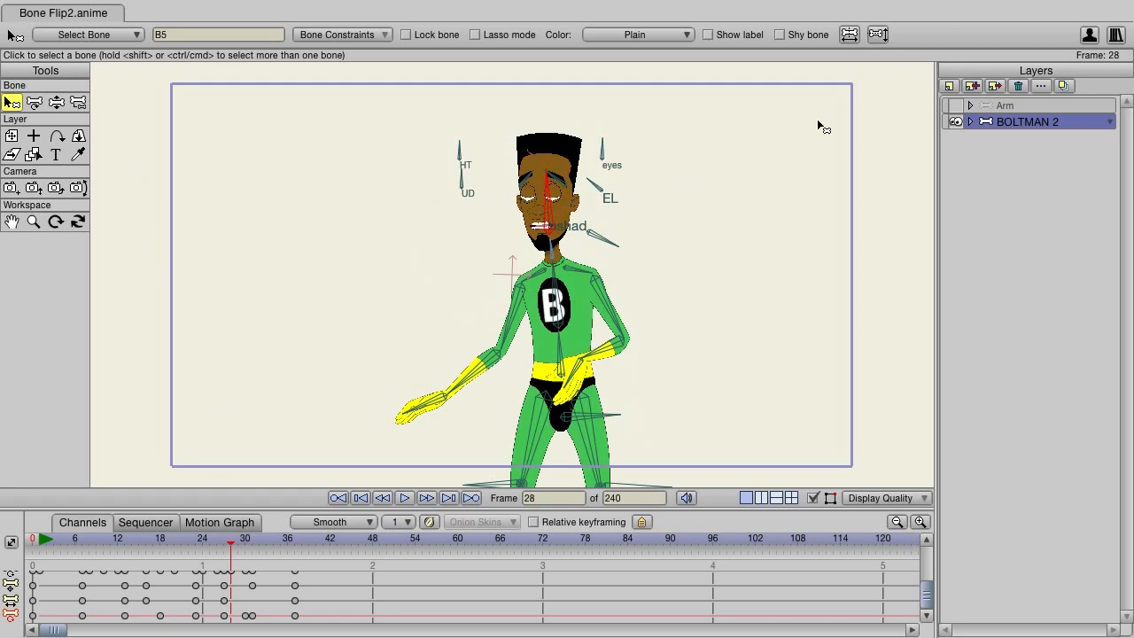
pyautogui.click(877, 34)
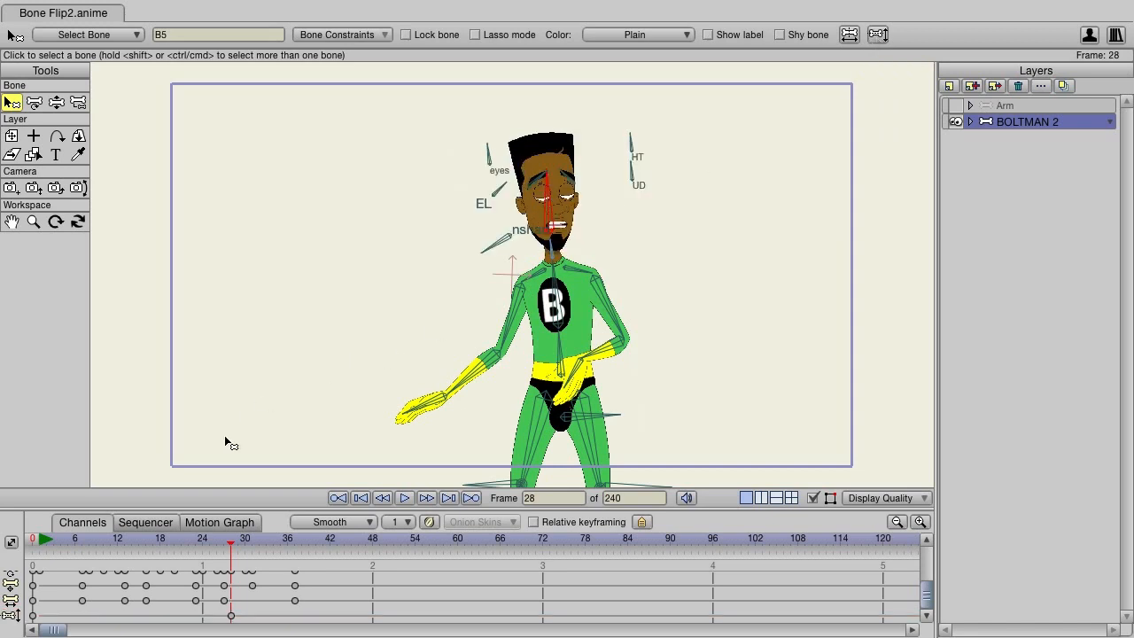
# Step: Compare the head flip with frame 27, and play the animation from frame 0 to review it
pyautogui.click(223, 547)
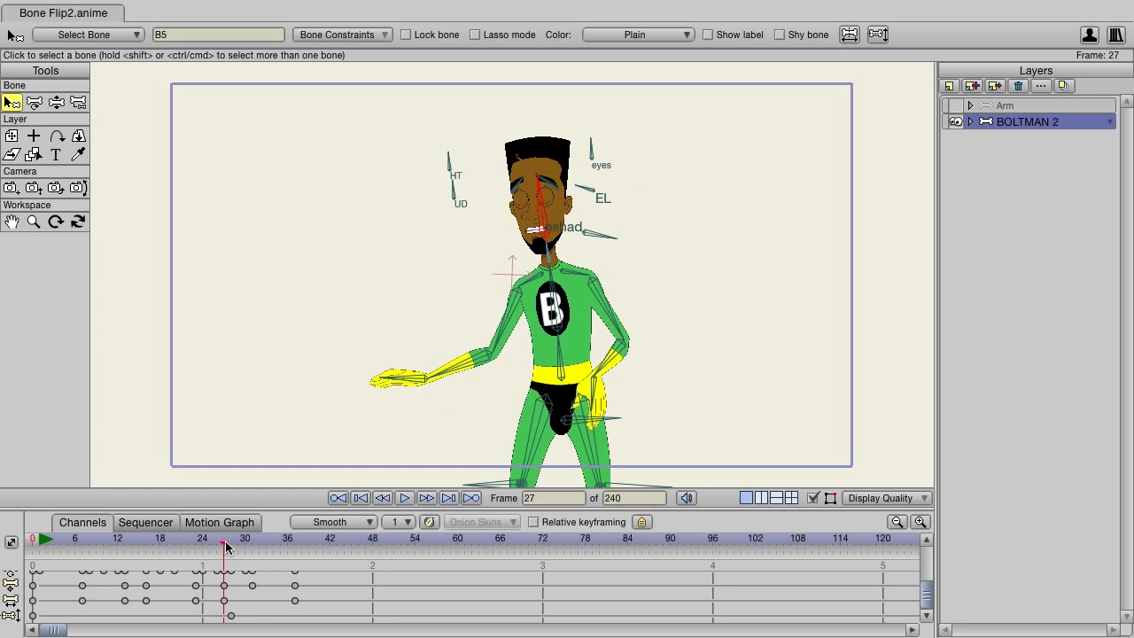
pyautogui.moveTo(226, 547); pyautogui.dragTo(31, 537)
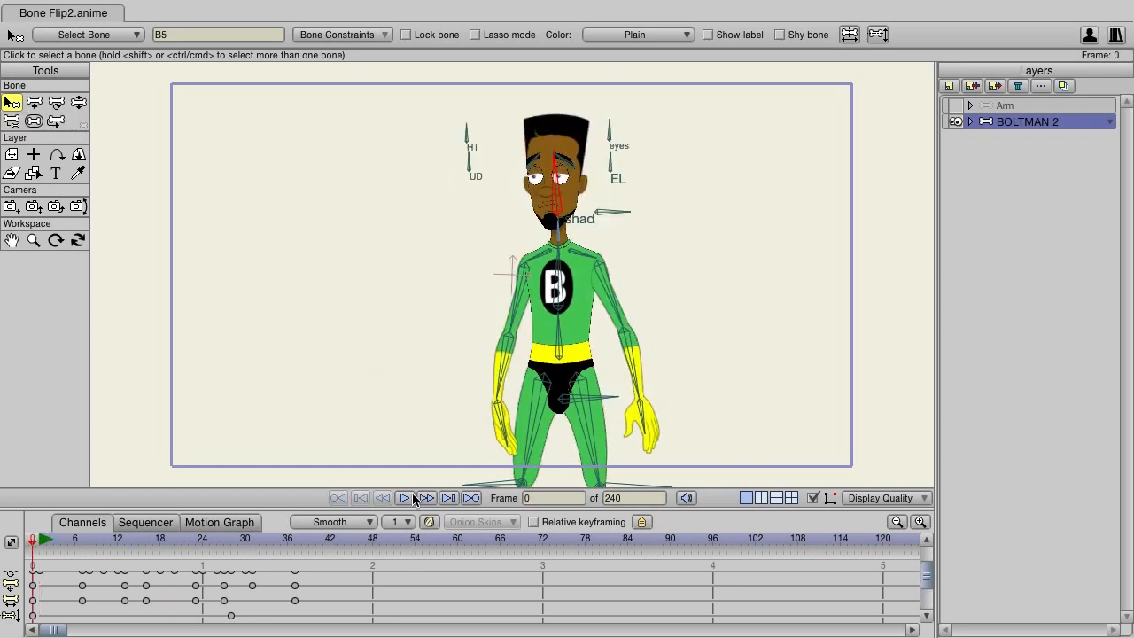
pyautogui.click(404, 498)
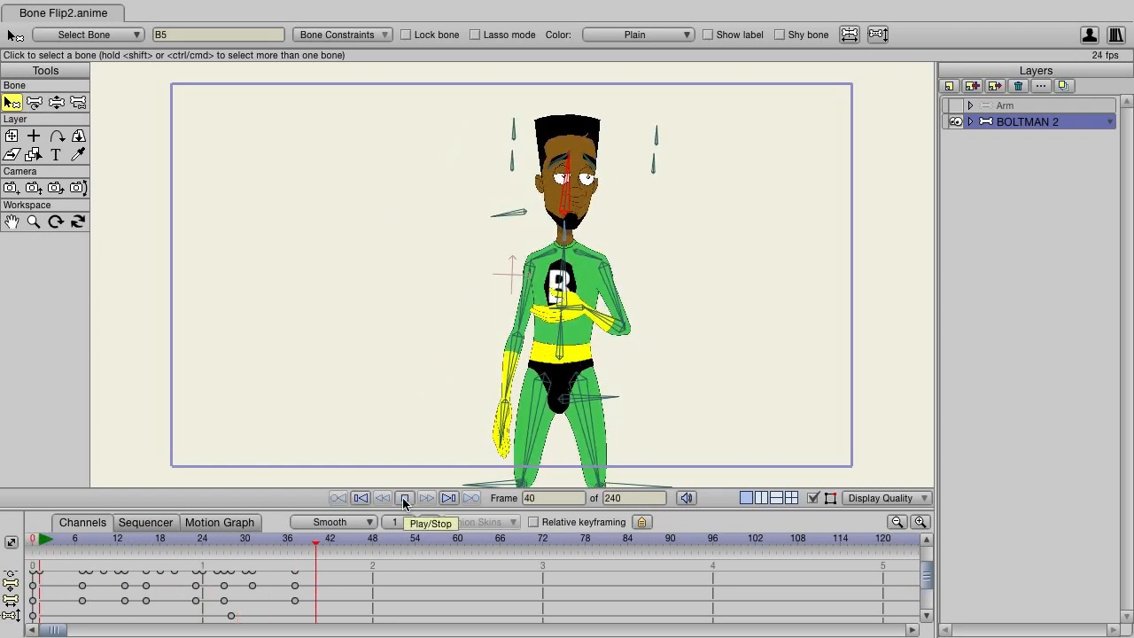
pyautogui.click(404, 497)
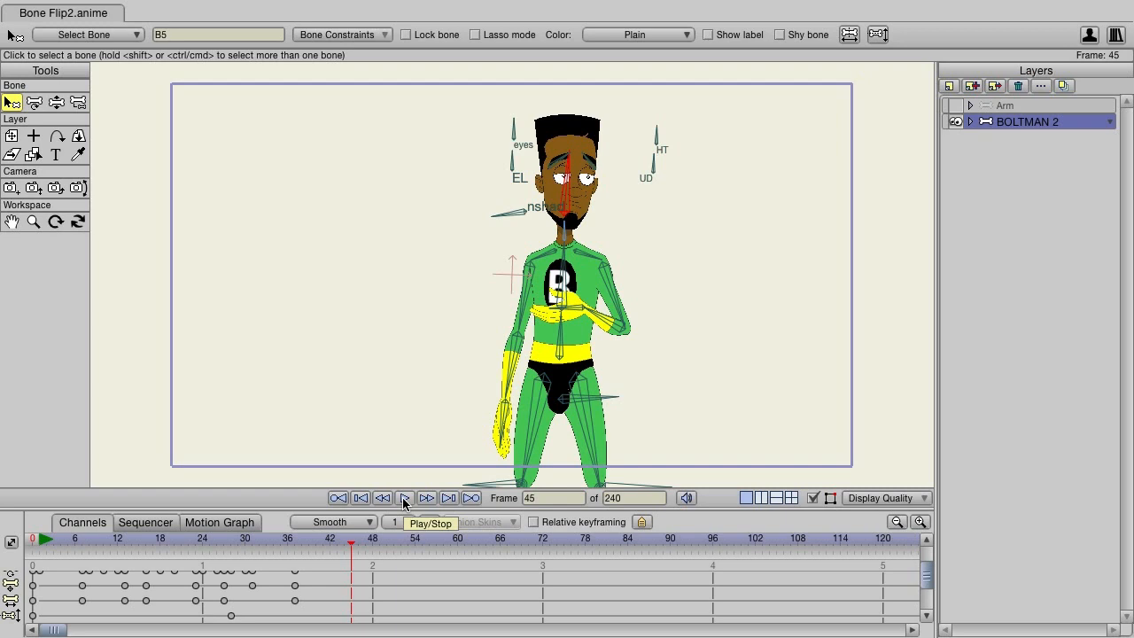